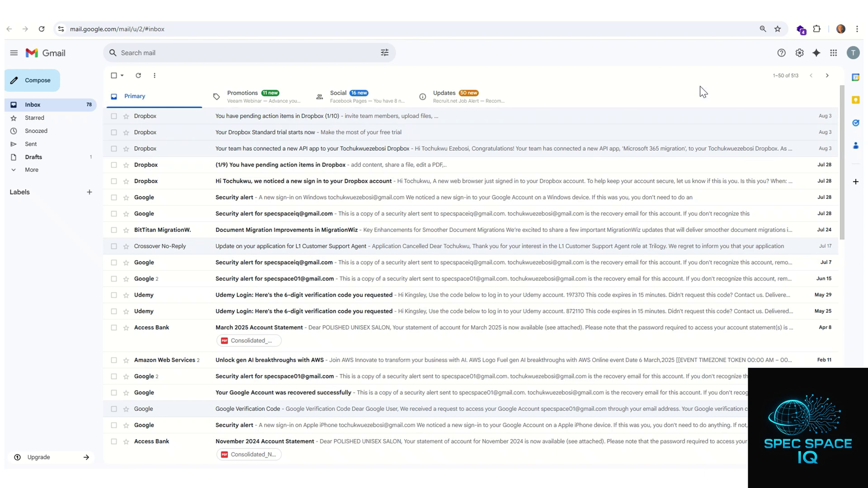
In Google Account Security, confirm 2-Step Verification is on, then return to Security.
click(834, 57)
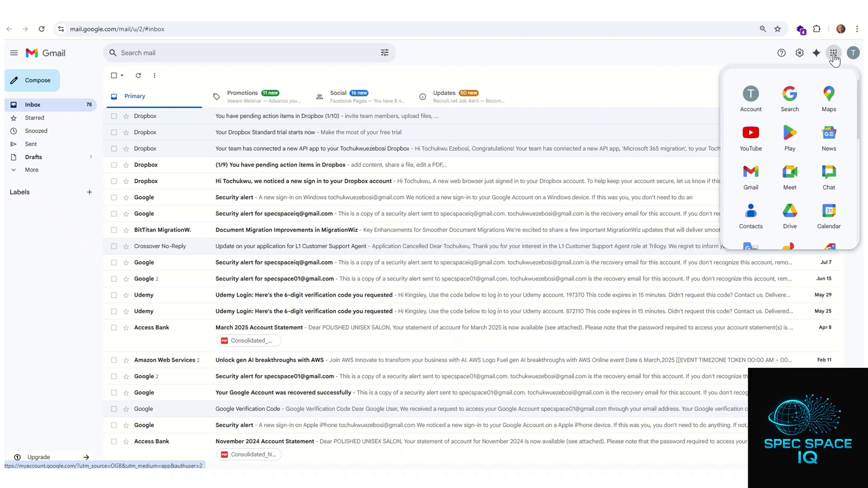
click(749, 97)
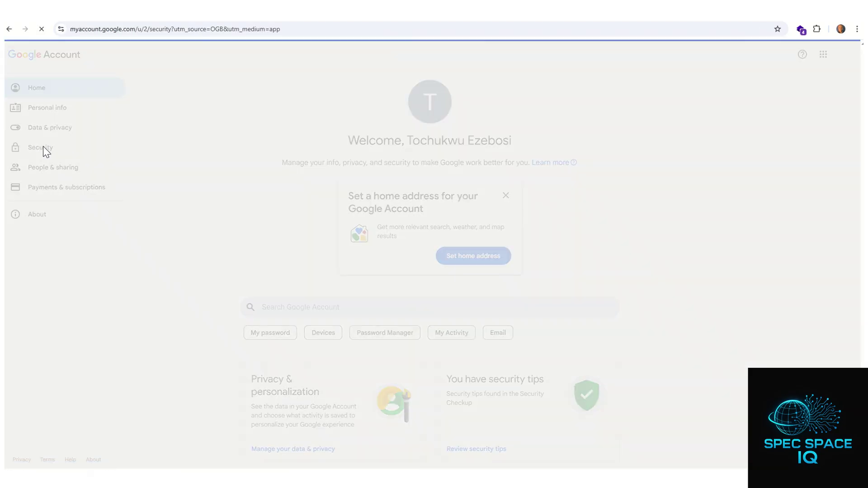
click(44, 148)
scroll(460, 262, down, 3)
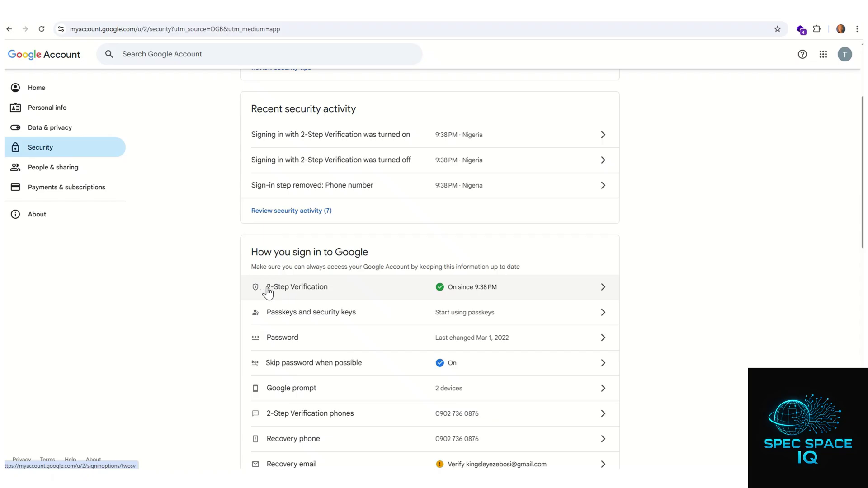
click(306, 296)
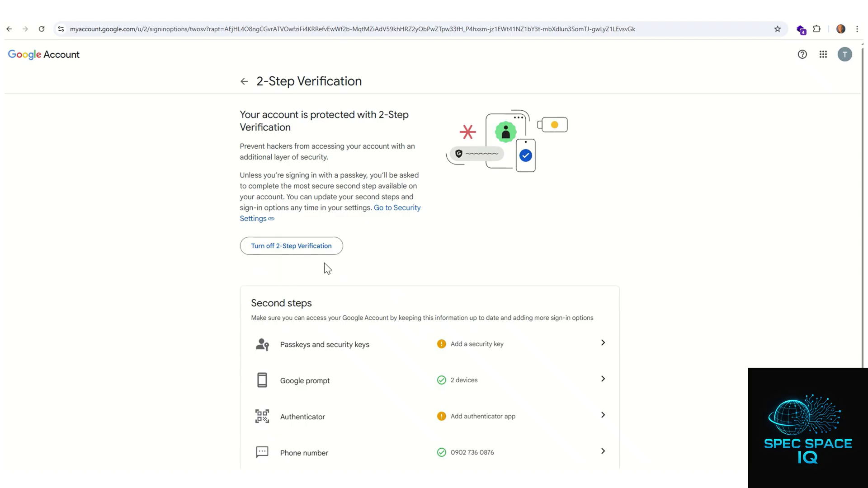
scroll(362, 276, down, 1)
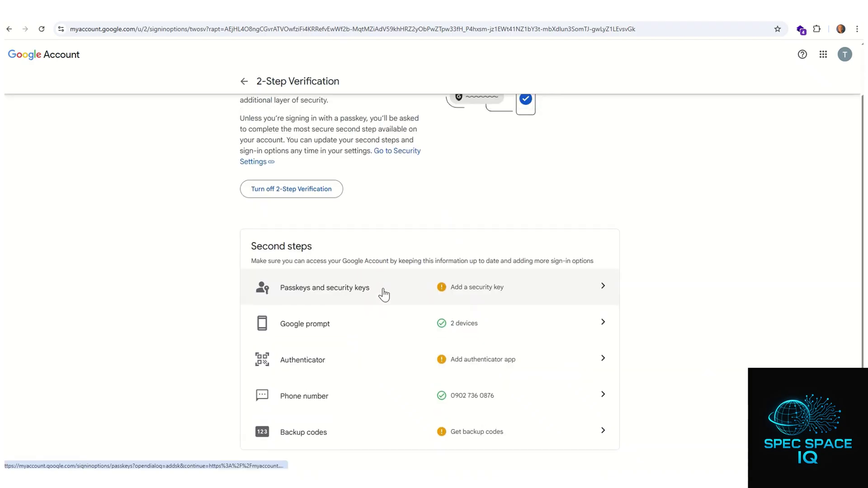
scroll(384, 295, up, 1)
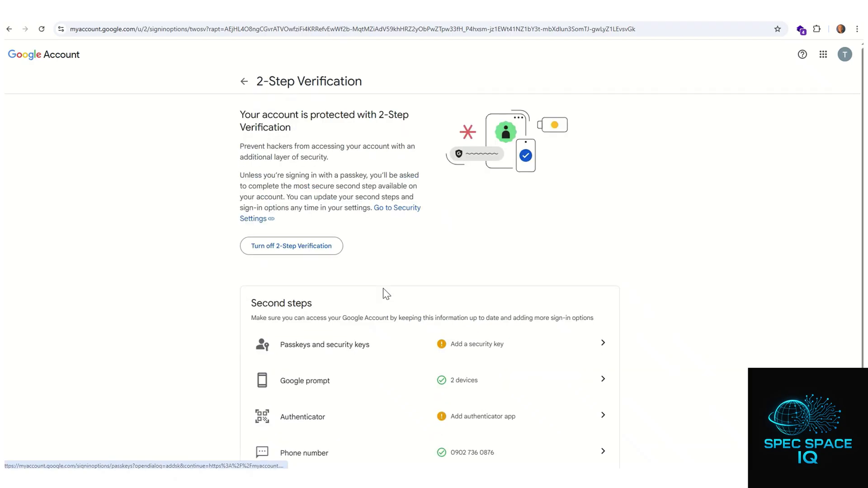
click(242, 83)
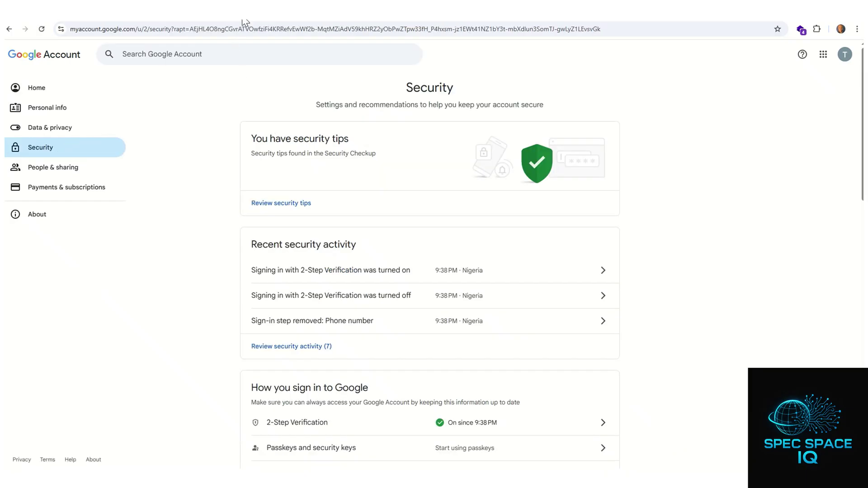
From the 'Sign in with app passwords' help article, go to the Create app passwords page.
key(ctrl+t)
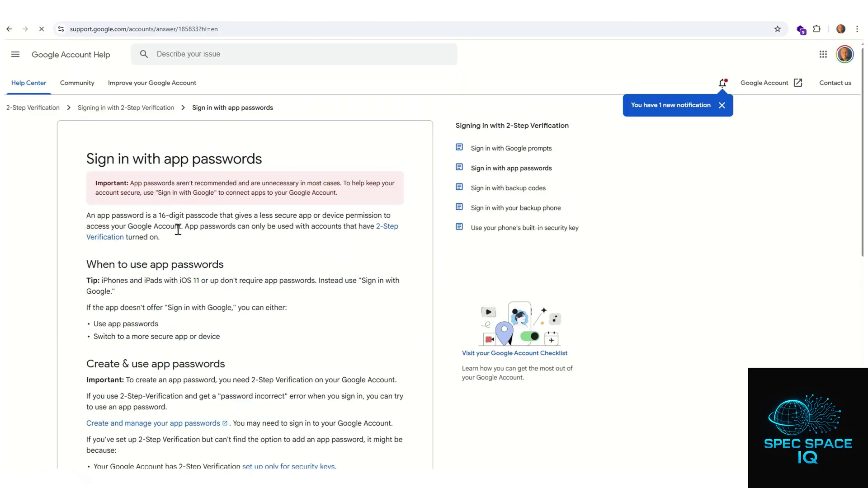
scroll(168, 307, down, 2)
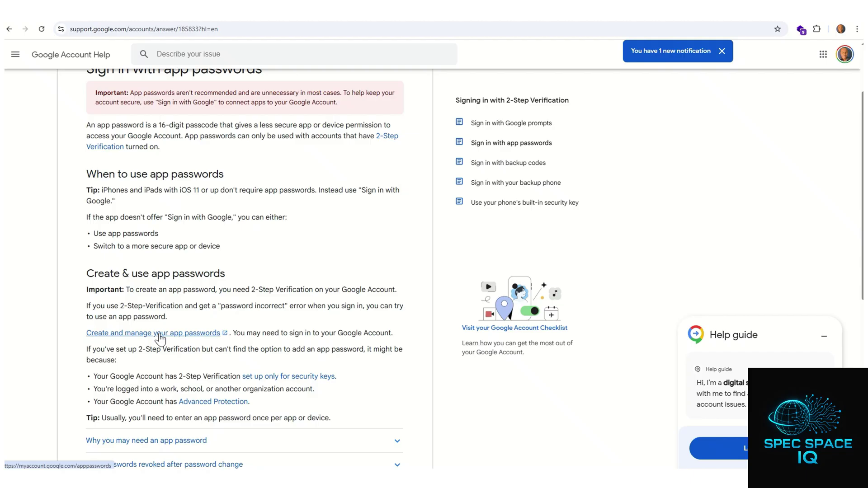
click(159, 333)
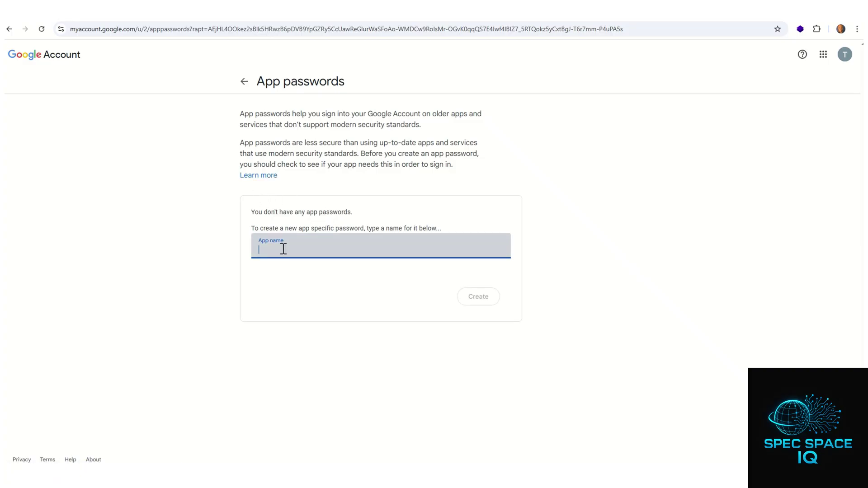
Create an app password named 'Outlook' and select the generated password.
text(Outlook)
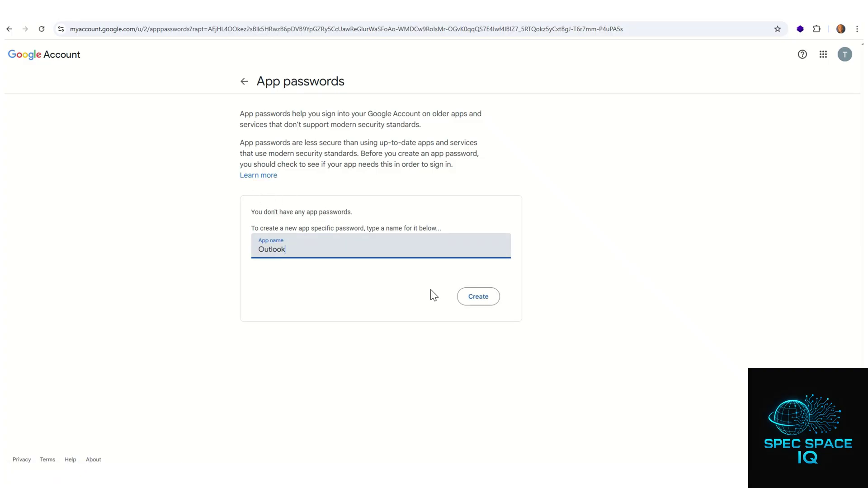
click(478, 299)
drag(480, 220, 386, 220)
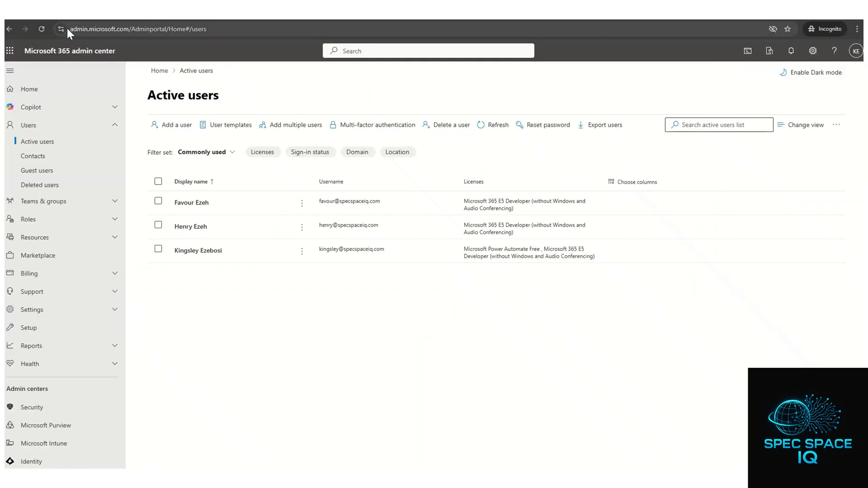
Go from the Microsoft 365 admin center to Exchange's Migration batches page.
scroll(61, 271, down, 3)
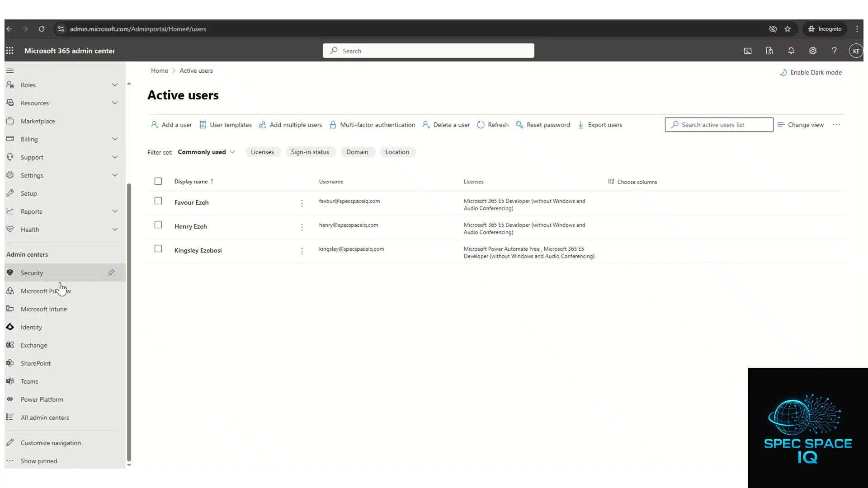
click(44, 343)
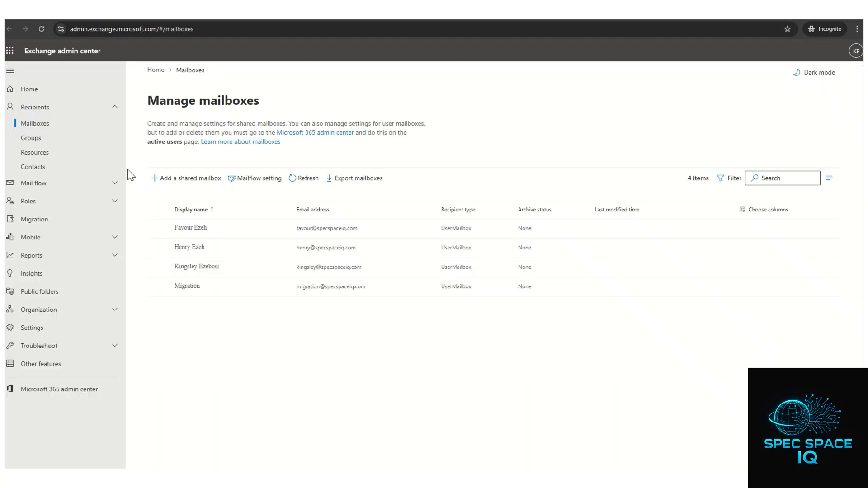
click(47, 222)
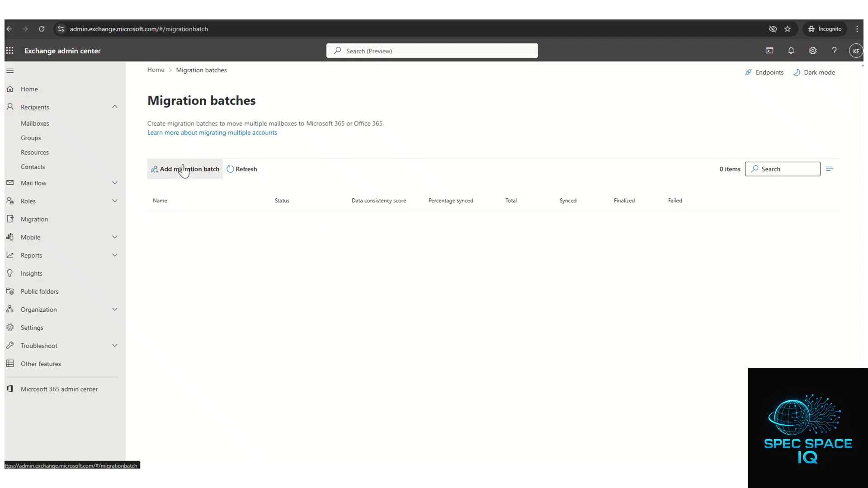
Start a new migration batch named IMAP20.
click(183, 169)
click(438, 171)
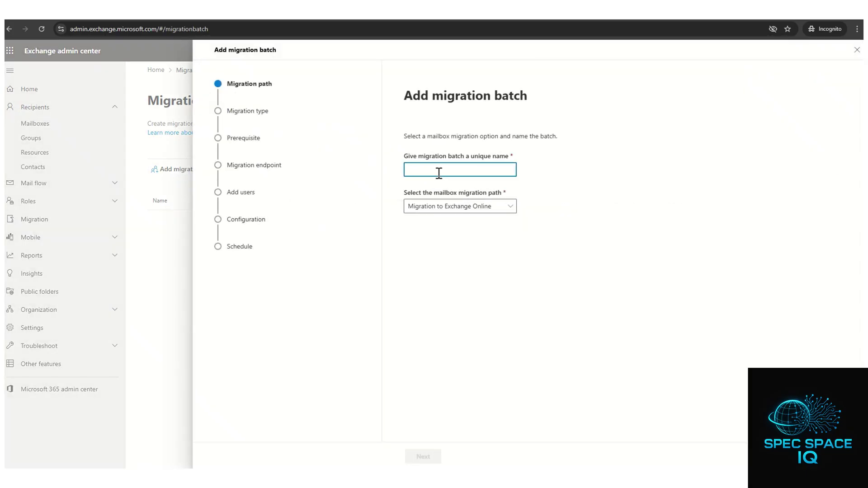
text(IMAP)
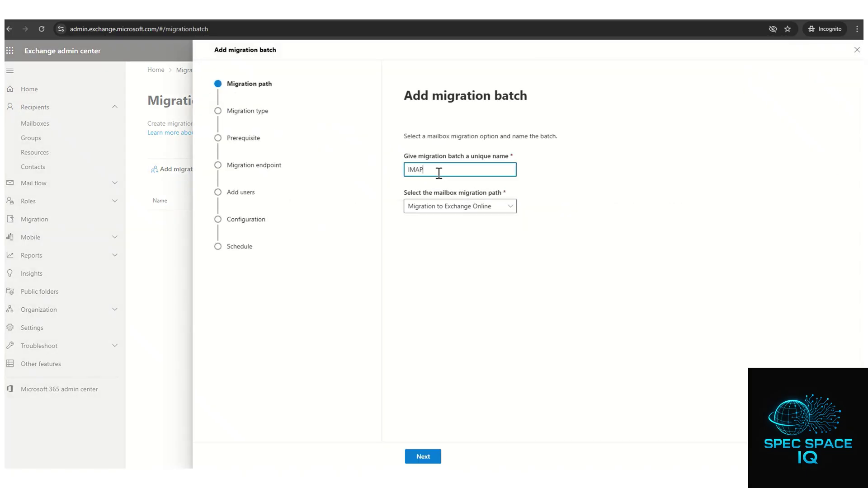
text(20)
click(422, 452)
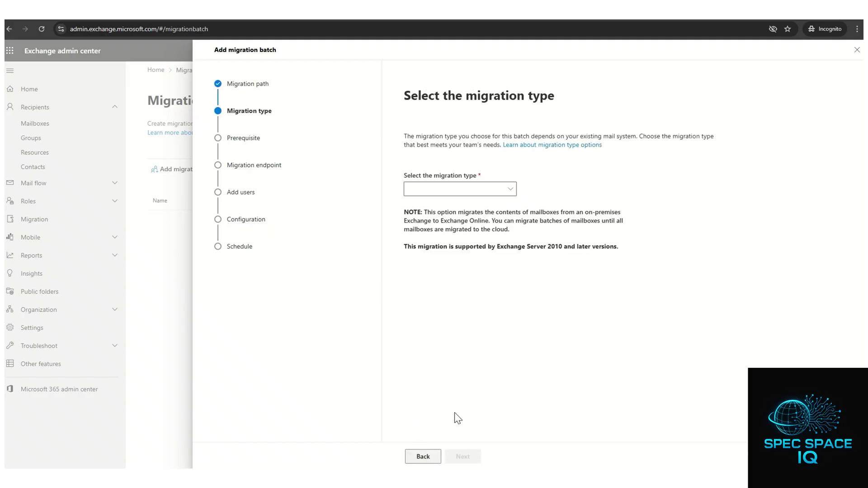
Choose IMAP migration as the type and review its prerequisites.
click(441, 192)
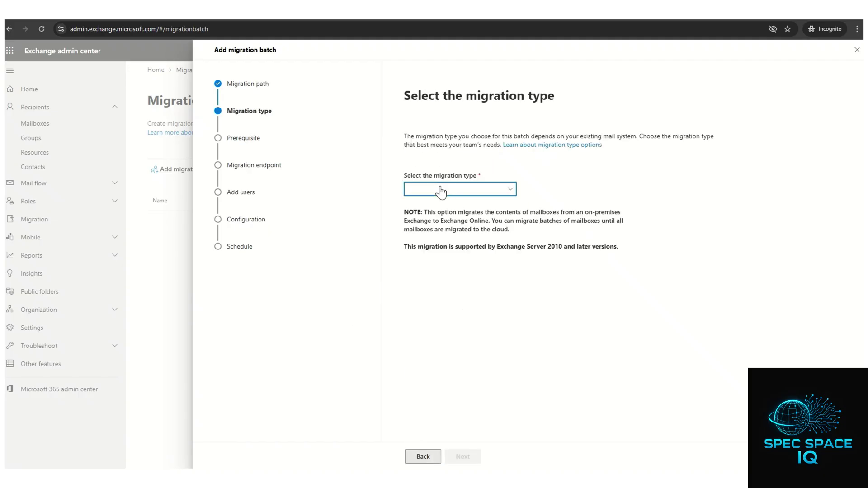
click(442, 289)
click(461, 455)
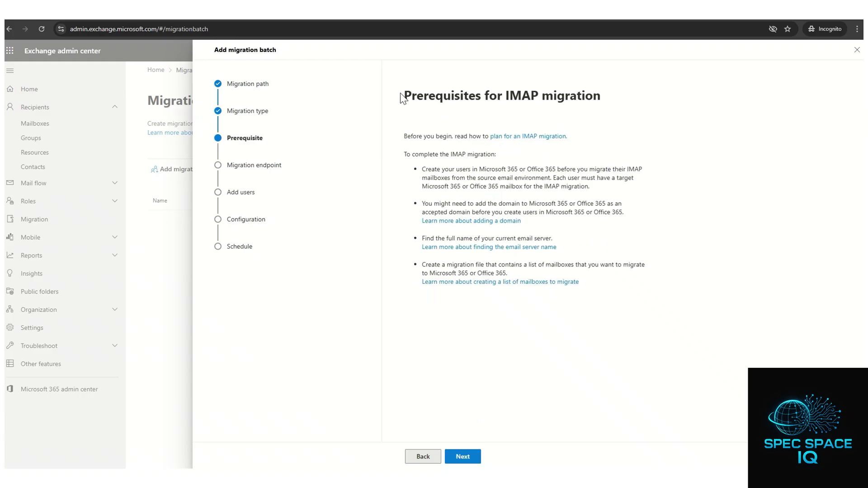
drag(401, 96, 606, 92)
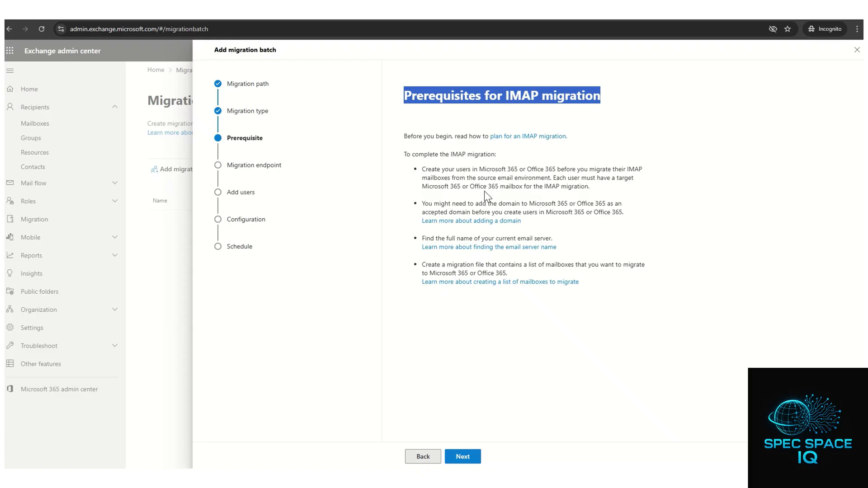
click(458, 456)
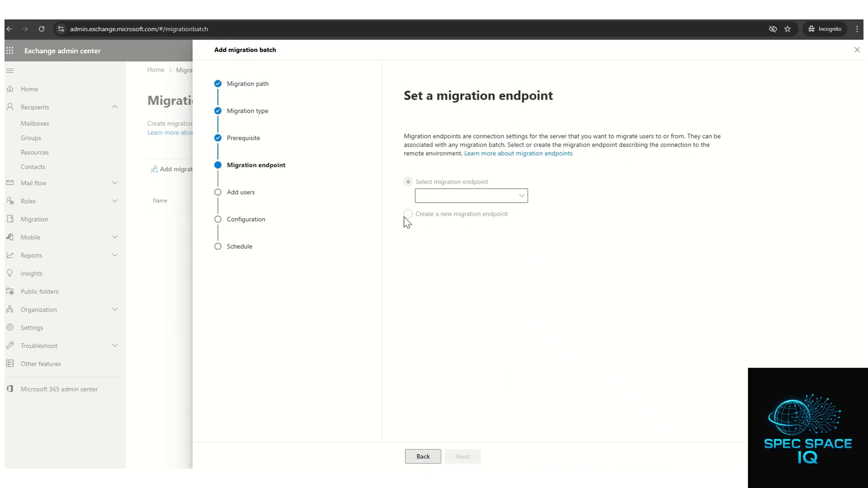
Choose to create a new migration endpoint and name it A23.
click(408, 214)
click(462, 457)
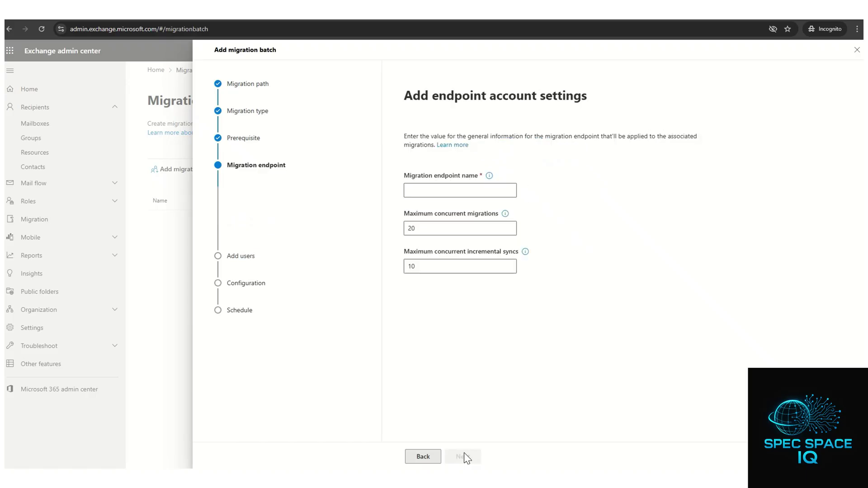
click(411, 189)
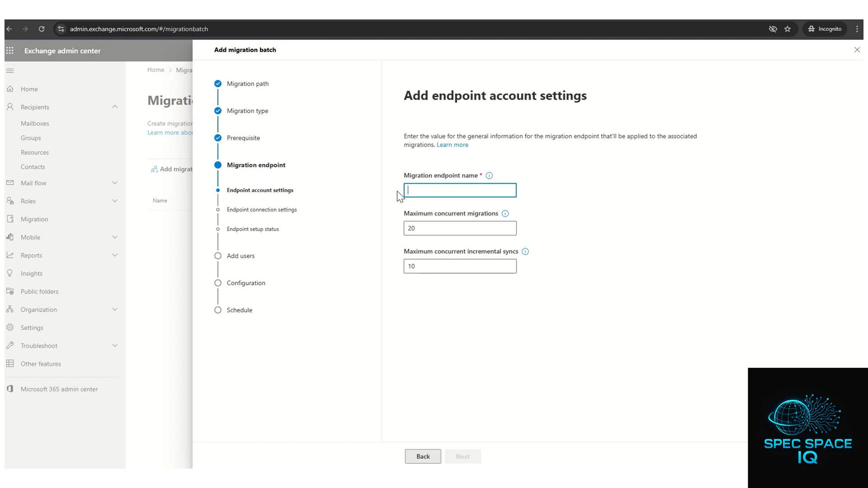
text(A23)
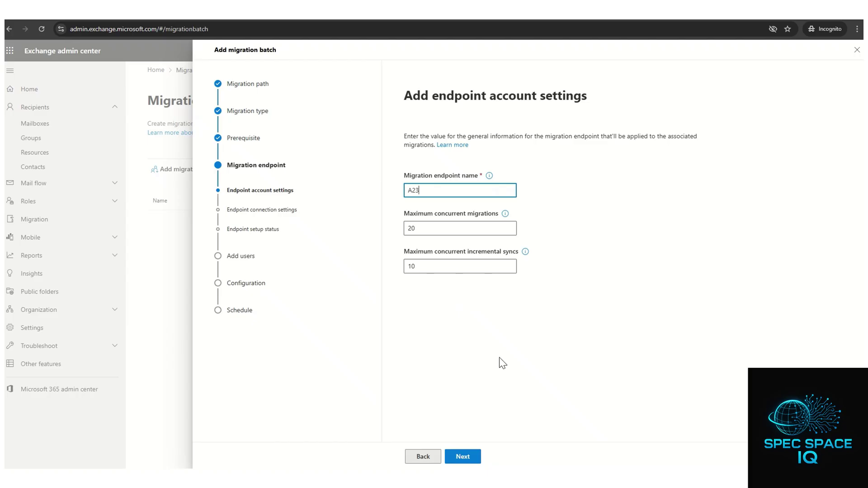
click(463, 456)
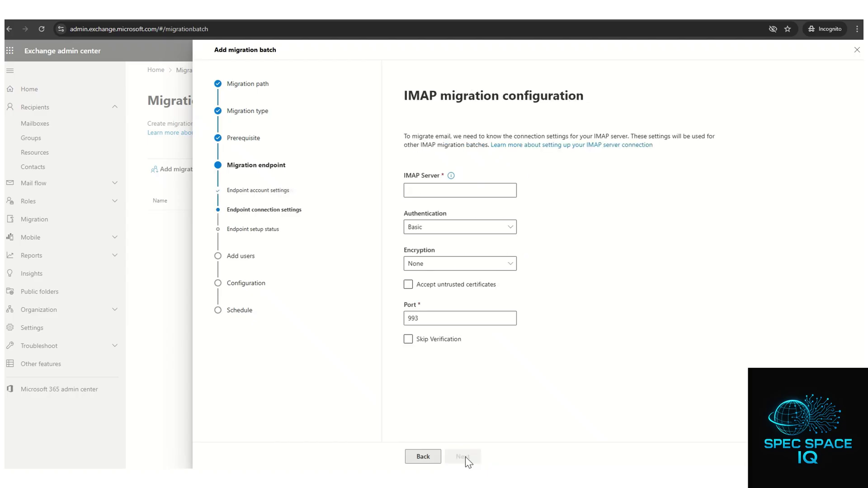
Set the IMAP server to imap.gmail.com with SSL, accepting untrusted certificates.
click(447, 187)
text(imap)
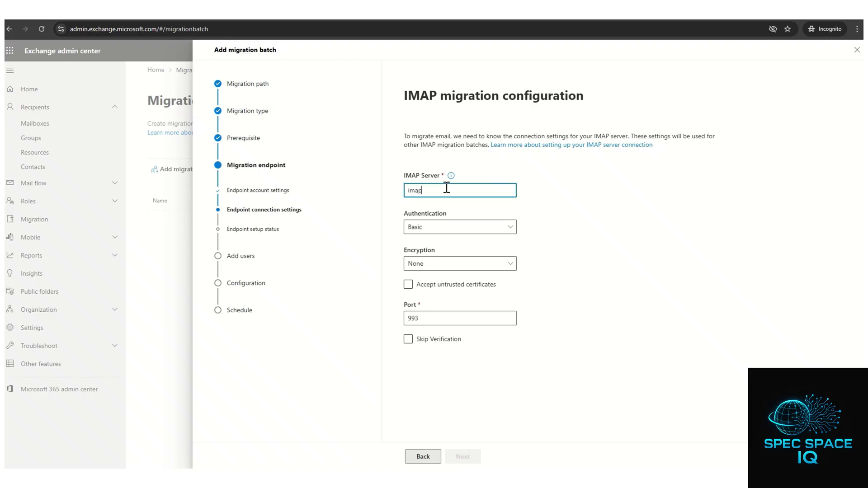
text(.gmail.com)
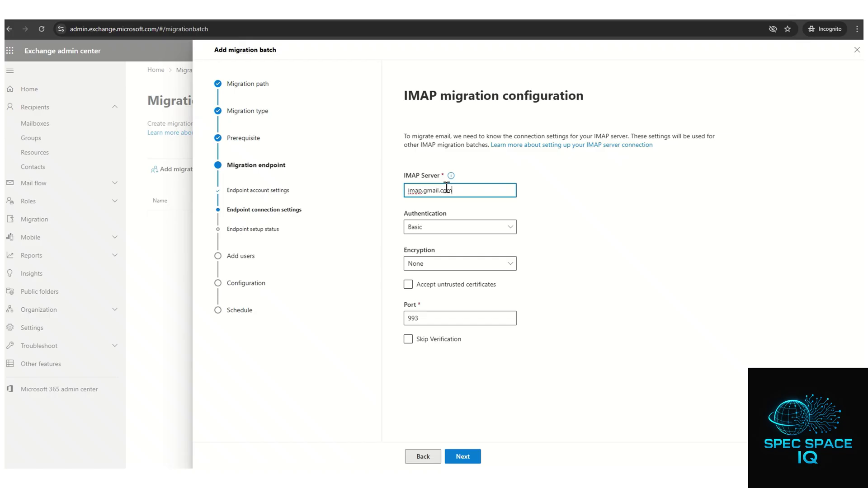
click(429, 265)
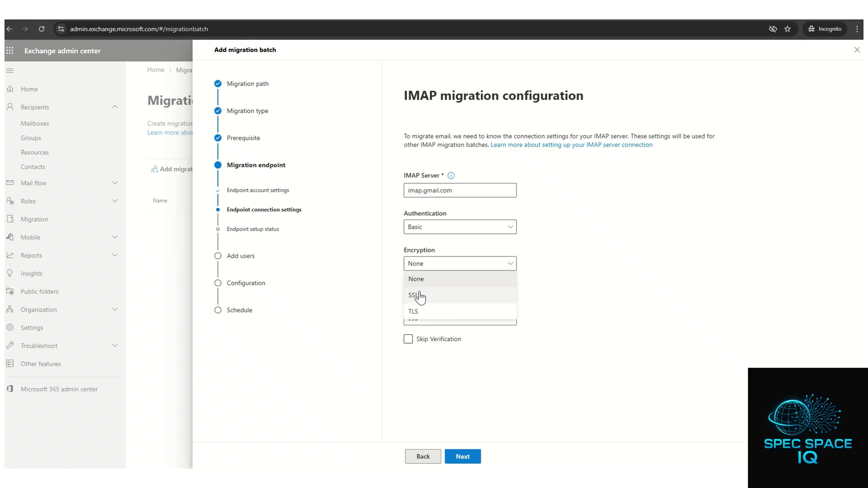
click(415, 296)
click(407, 285)
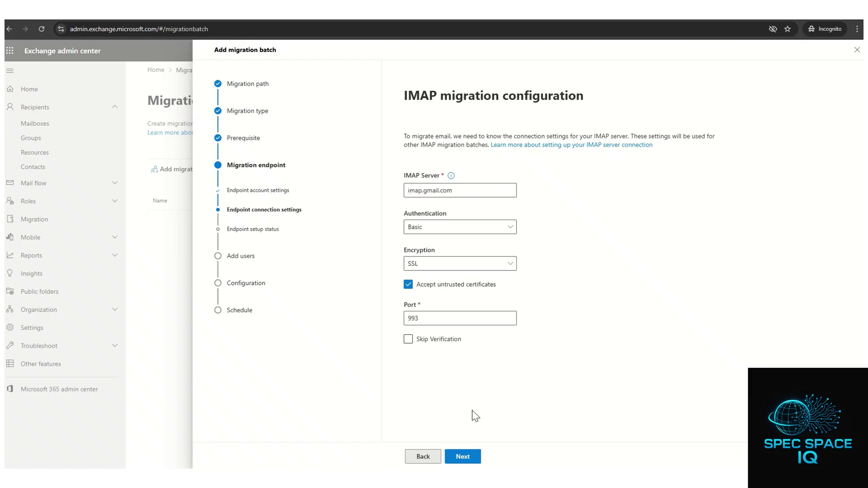
click(461, 457)
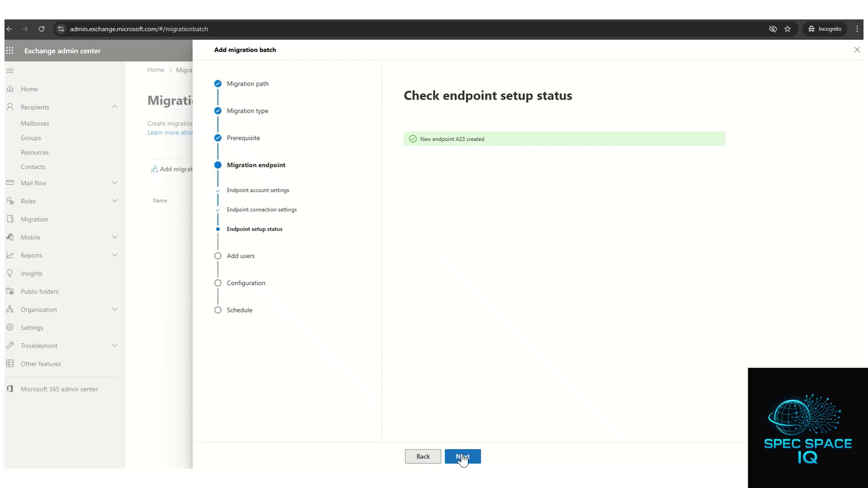
Download the headers-only CSV template, open it in Excel, and widen the UserName column.
click(461, 457)
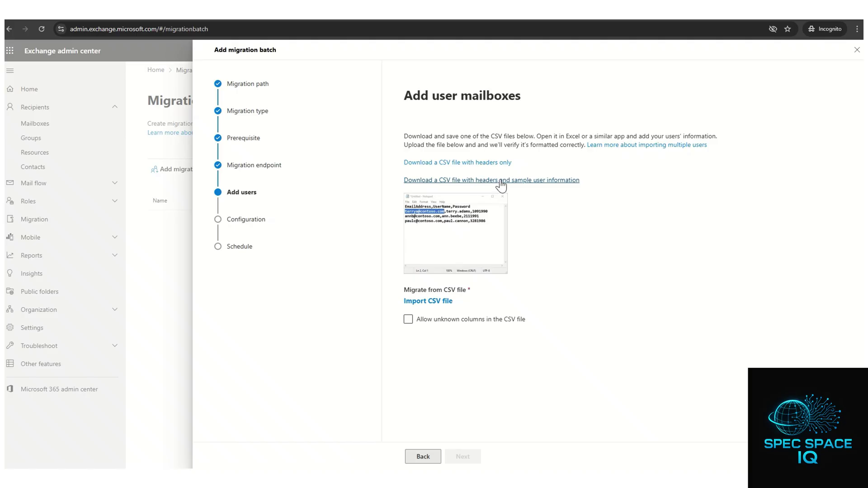
click(448, 164)
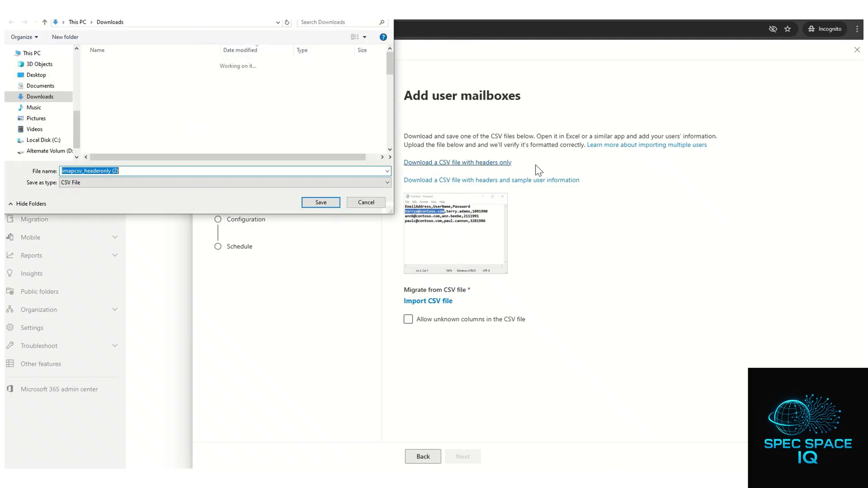
click(319, 203)
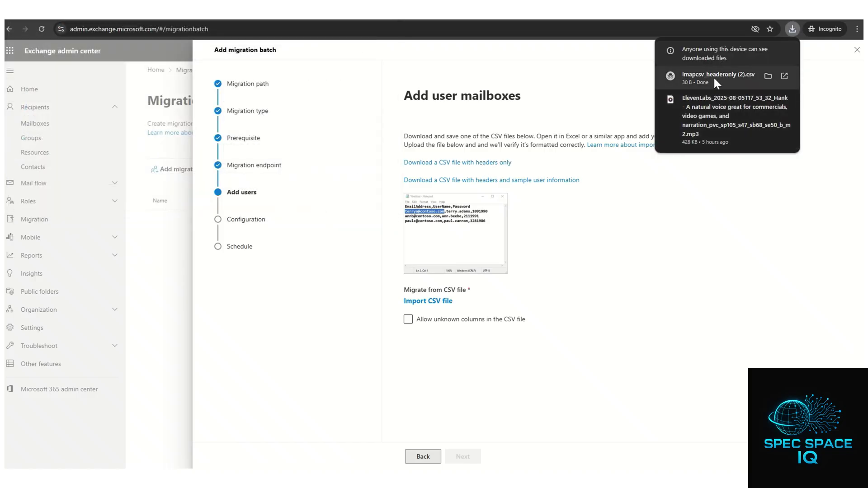
click(714, 77)
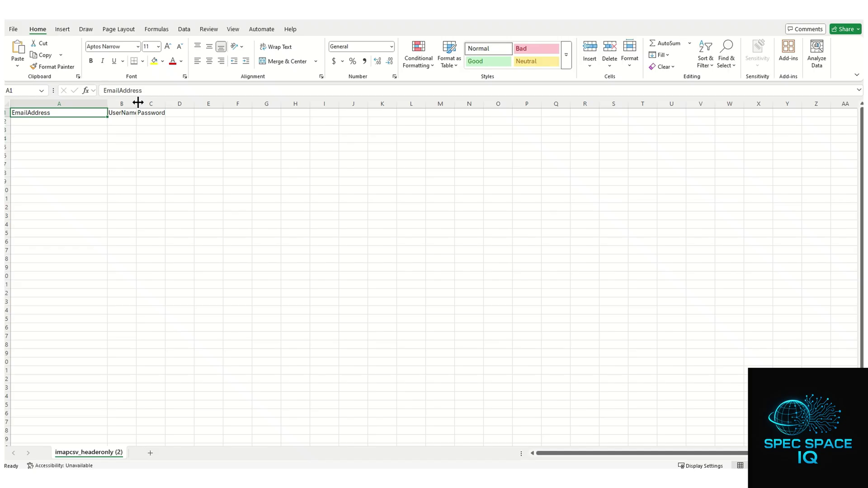
drag(138, 102, 369, 100)
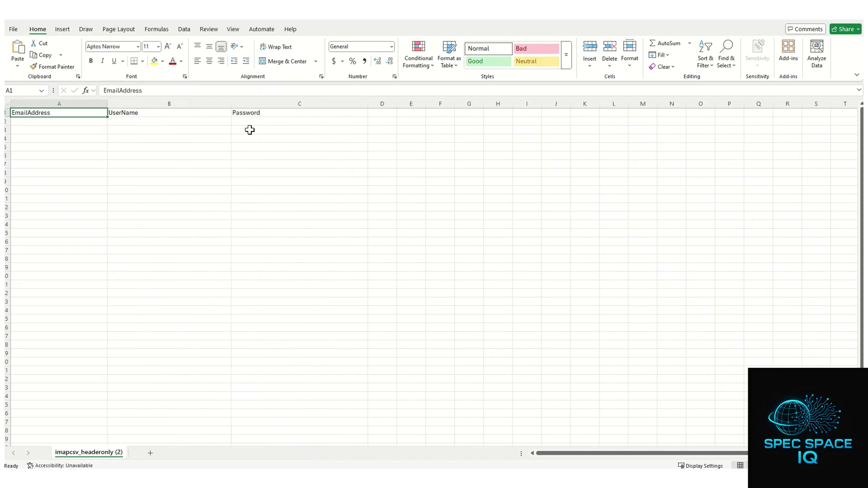
Finish widening the Password column of the CSV template.
click(62, 120)
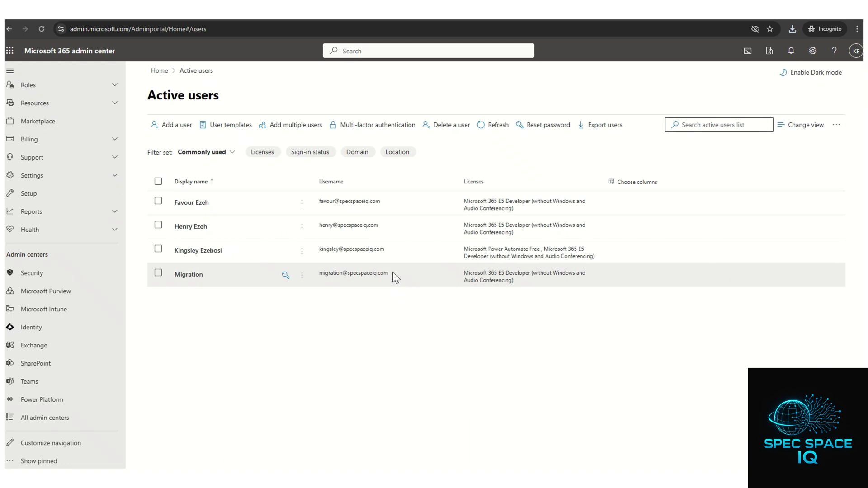
Open the Migration user's details and select its username email address.
click(325, 272)
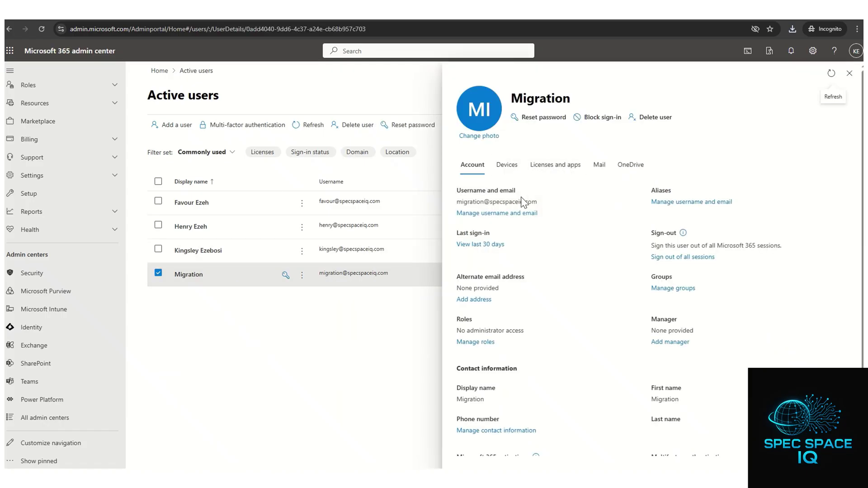
drag(537, 202, 457, 206)
key(ctrl+c)
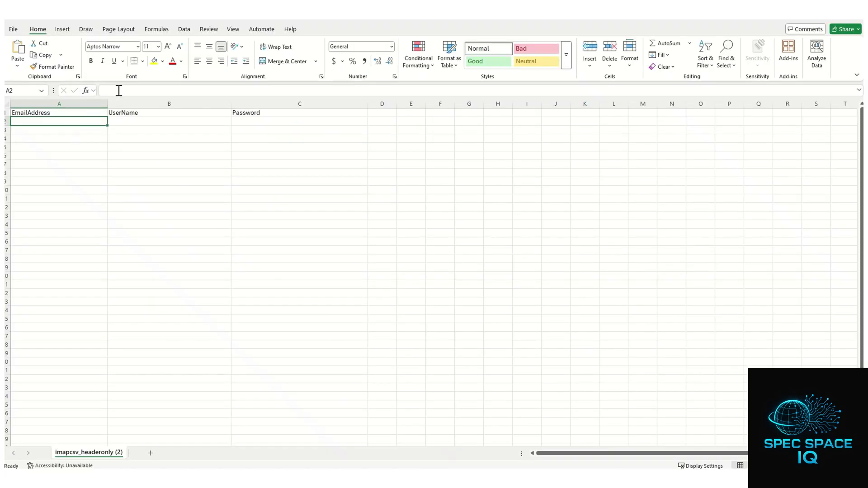
Fill row 2 with the Migration email, the Gmail address and the pasted app password.
click(118, 90)
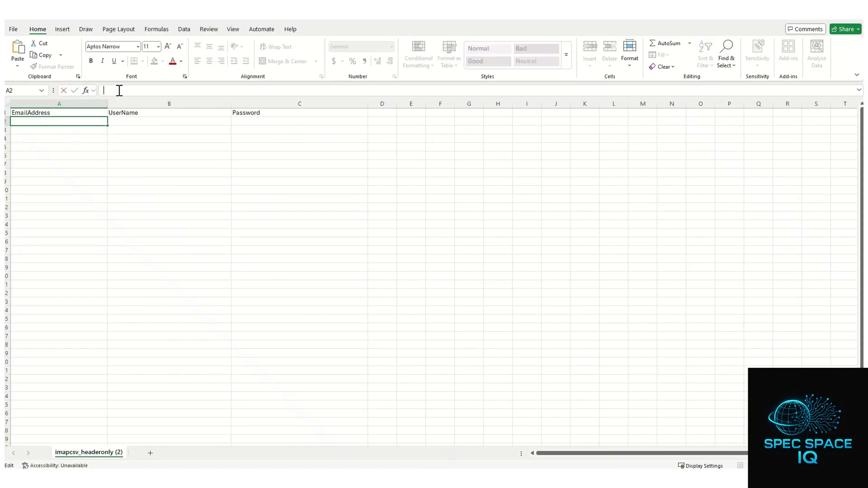
key(ctrl+v)
click(123, 123)
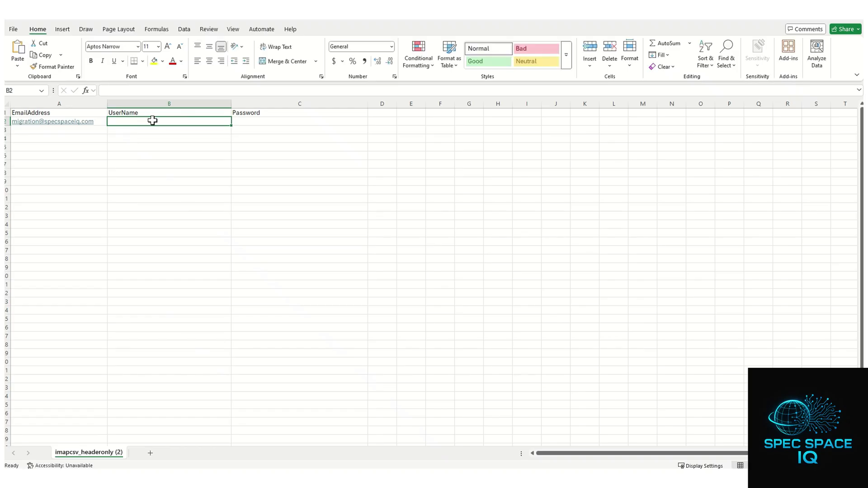
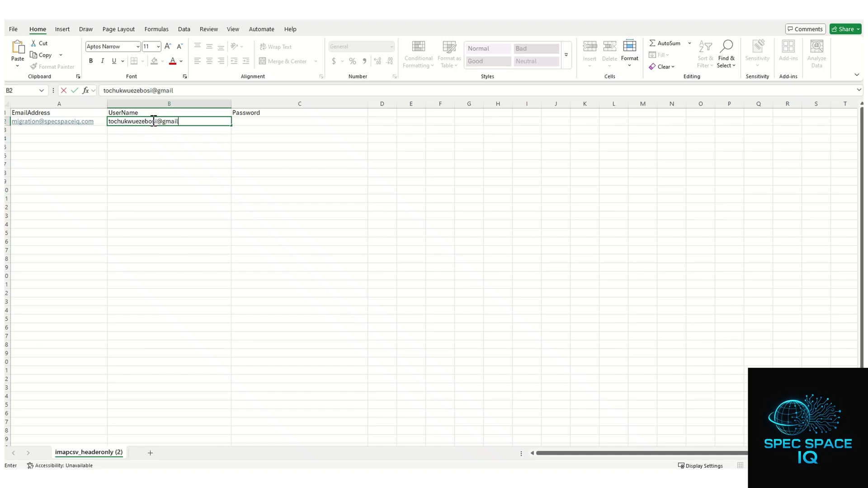
key(Tab)
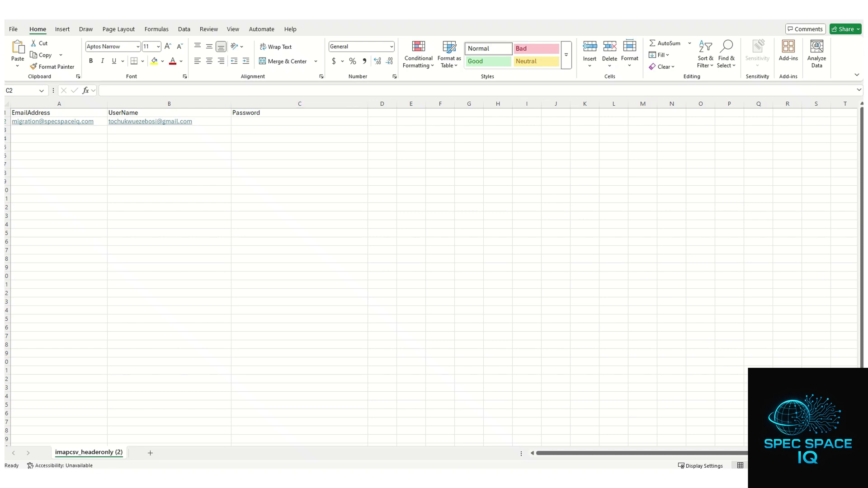
click(251, 120)
click(173, 93)
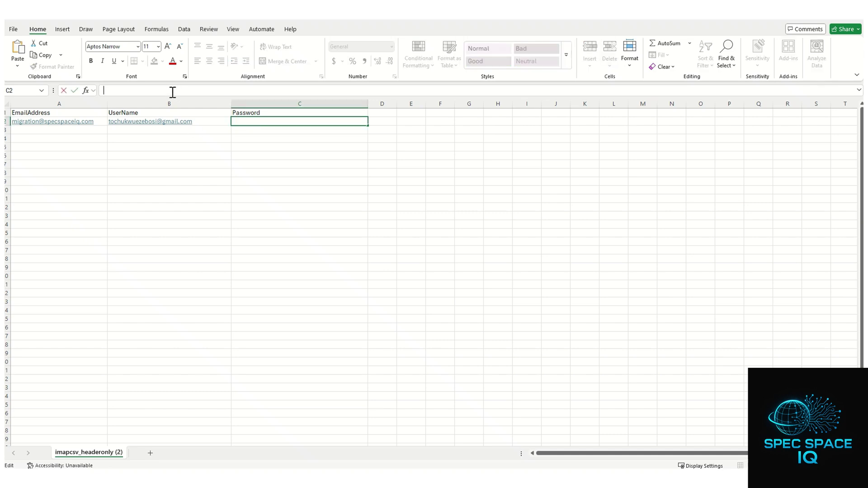
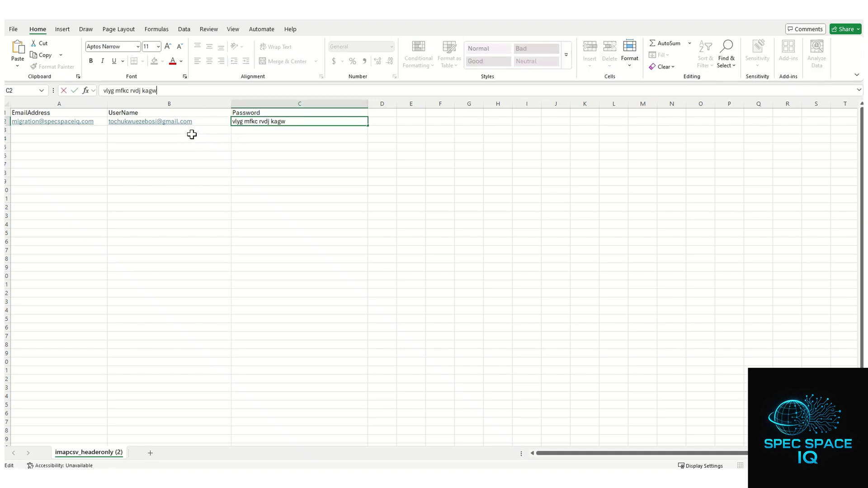
click(192, 135)
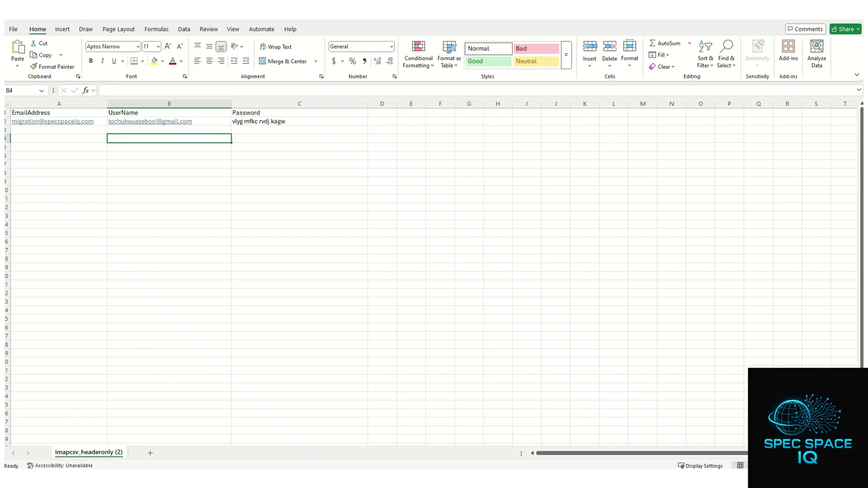
Resize the Excel window, save the CSV, and close Excel.
key(super+Down)
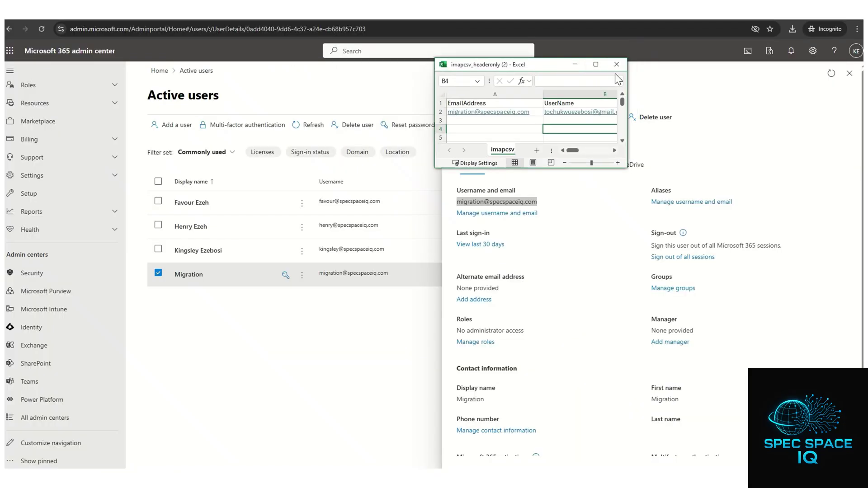
drag(626, 101, 808, 90)
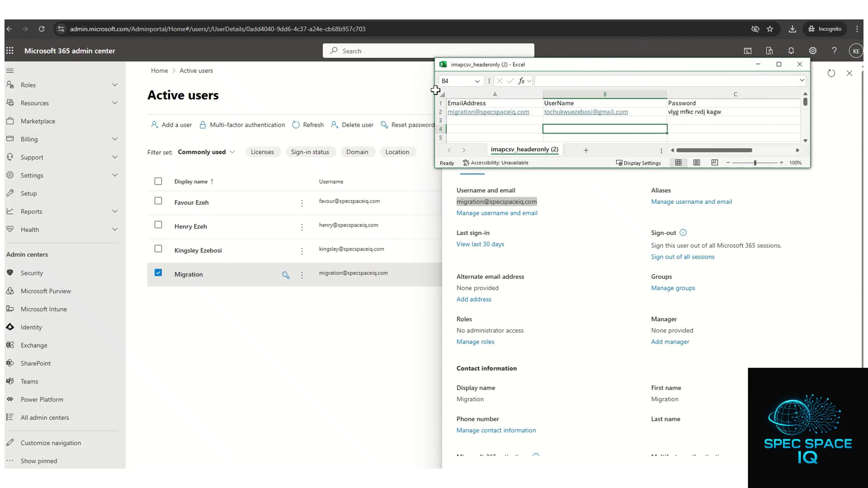
drag(434, 90, 50, 89)
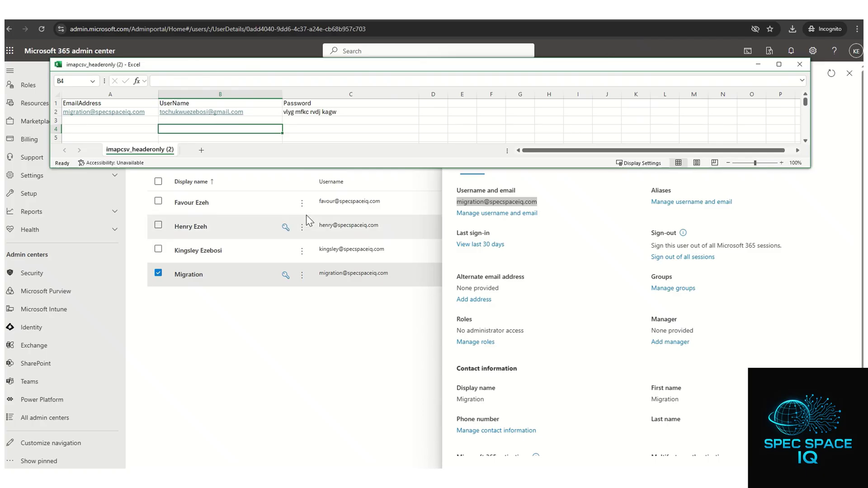
drag(296, 167, 298, 361)
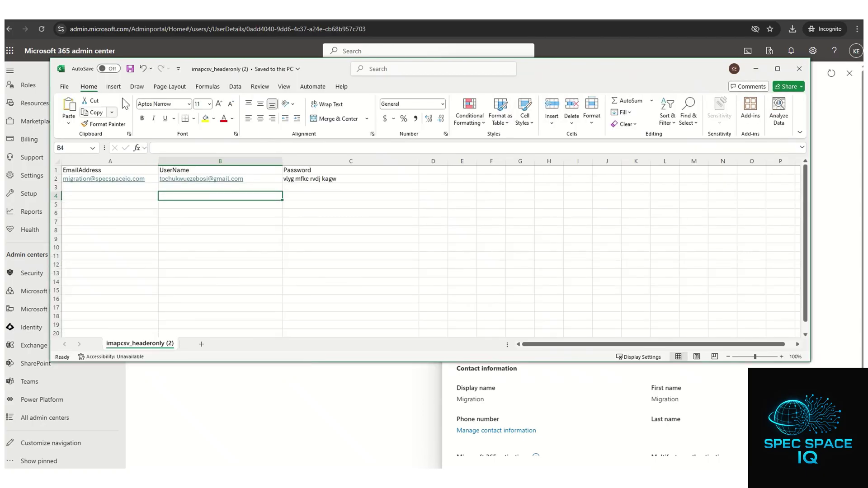
click(130, 69)
click(799, 68)
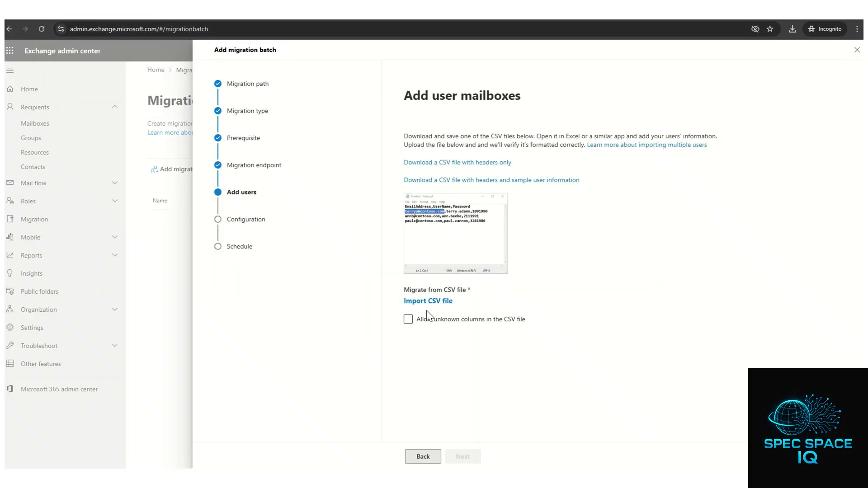
Import imapcsv_headeronly (2).csv as the user list and continue past configuration settings without filtering.
click(432, 301)
double_click(113, 72)
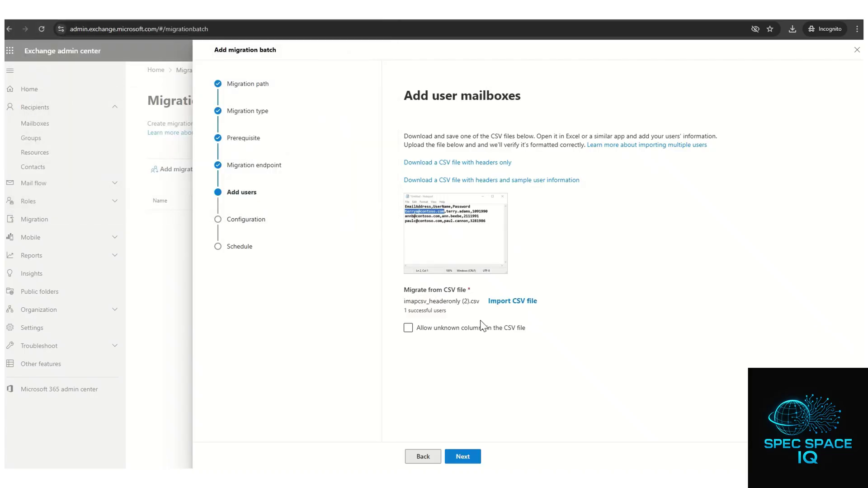
click(461, 458)
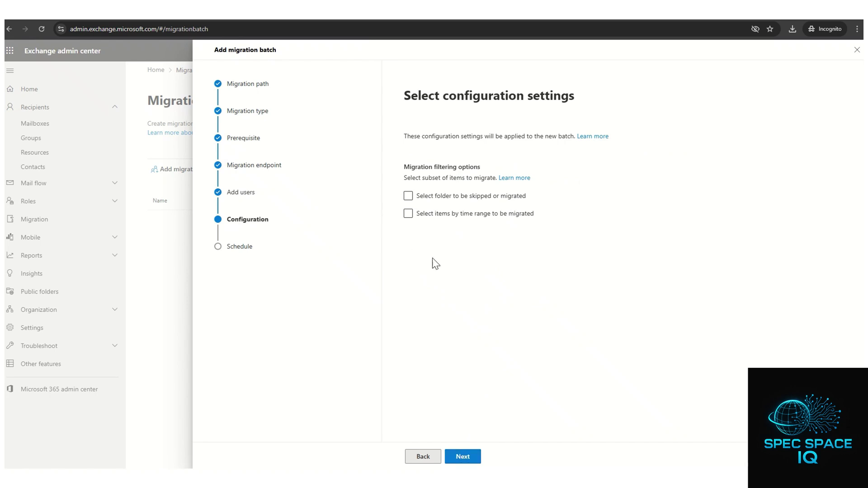
click(462, 457)
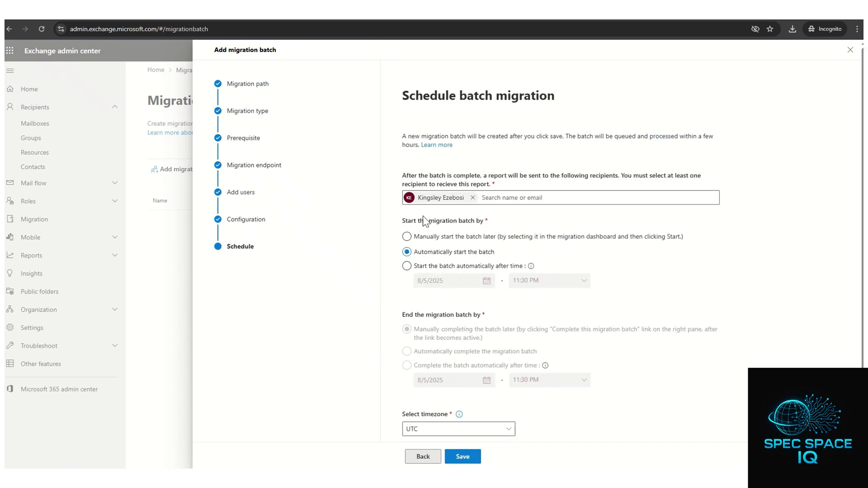
drag(402, 96, 555, 95)
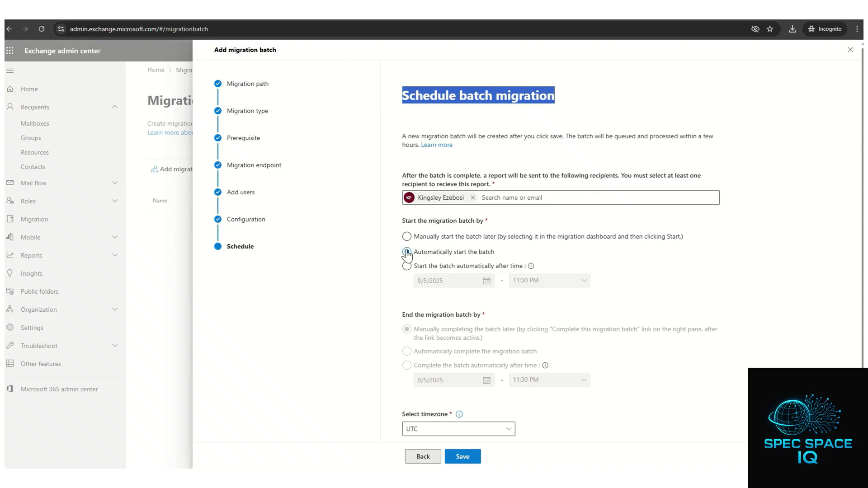
click(359, 269)
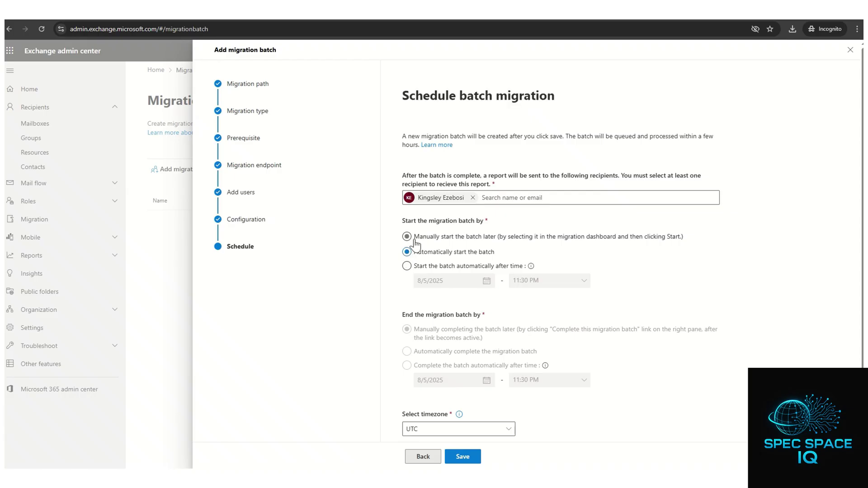
click(405, 237)
click(407, 266)
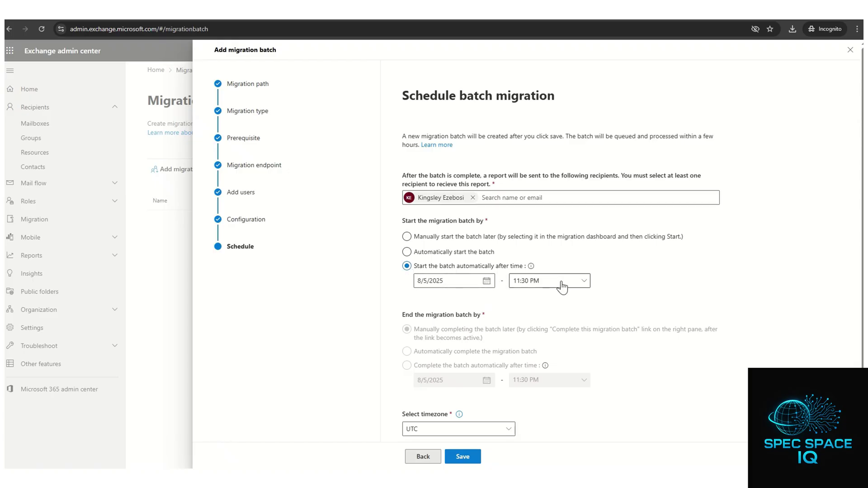
click(406, 253)
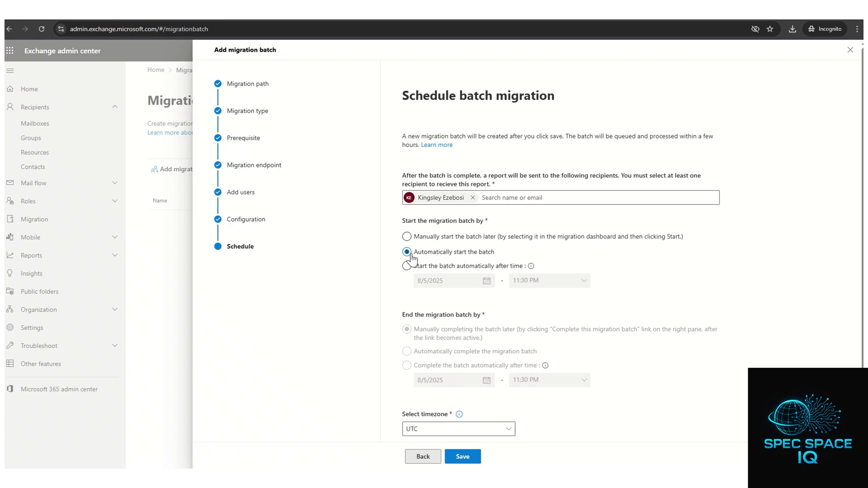
Keep the UTC timezone and the existing report recipient, then save to create the batch.
click(437, 429)
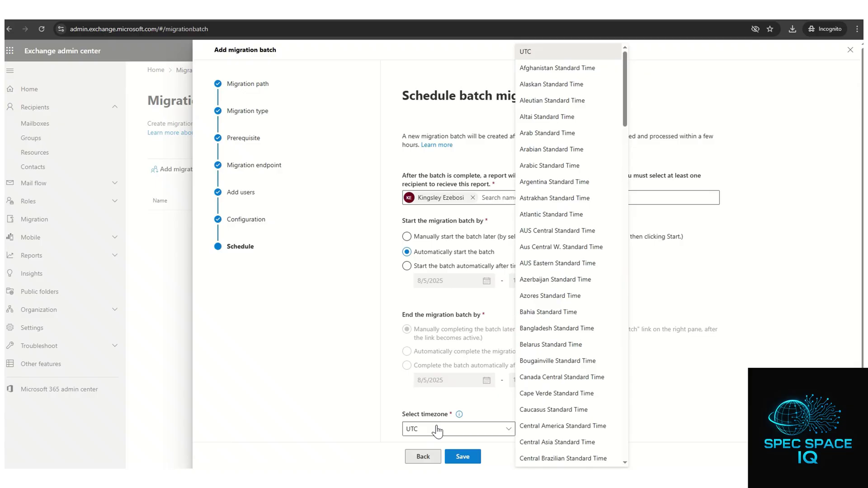
click(320, 368)
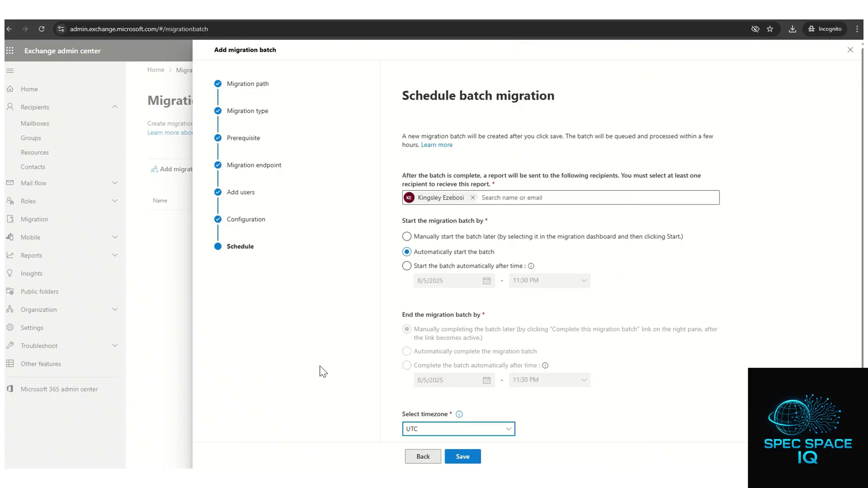
click(491, 198)
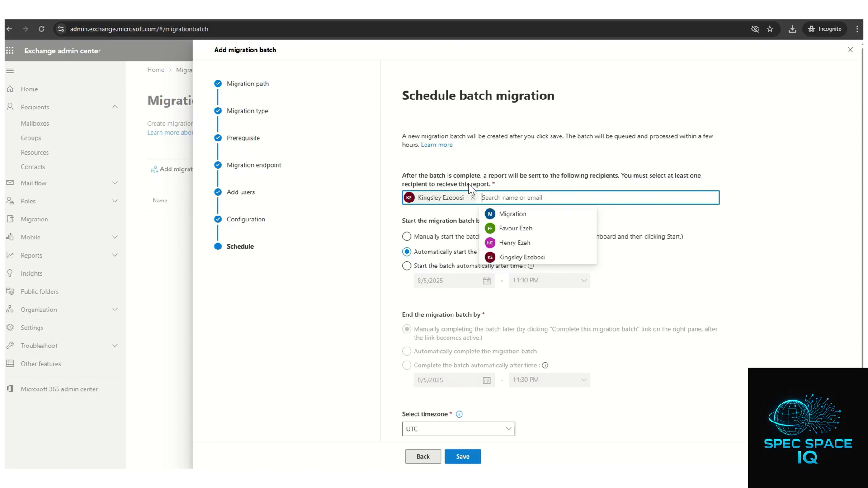
click(339, 200)
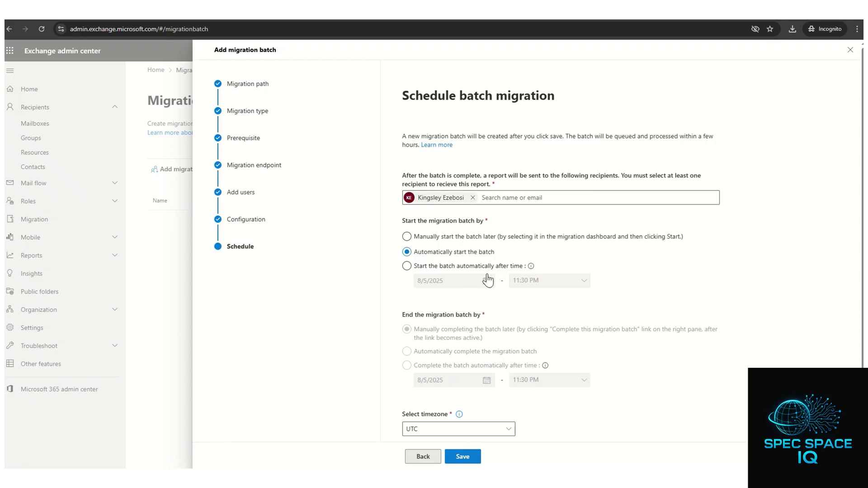
click(469, 457)
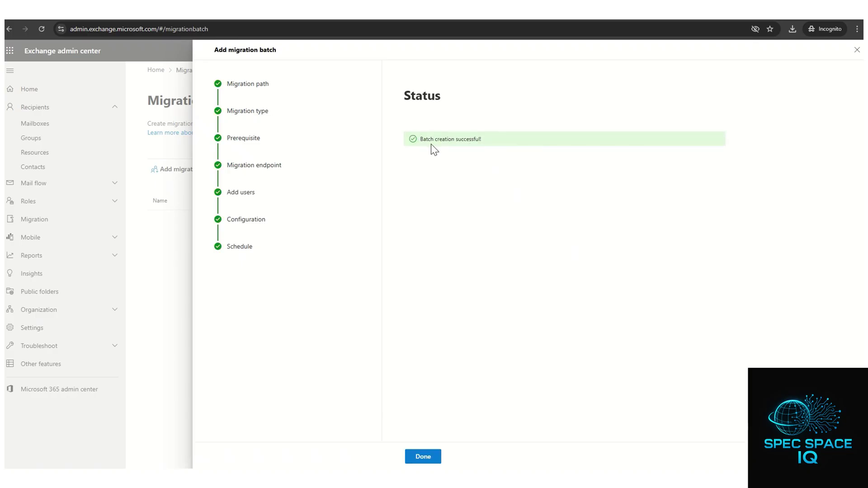
Open batch IMAP20's details and its migration mailbox, which shows Validating with 0 items synced.
click(423, 456)
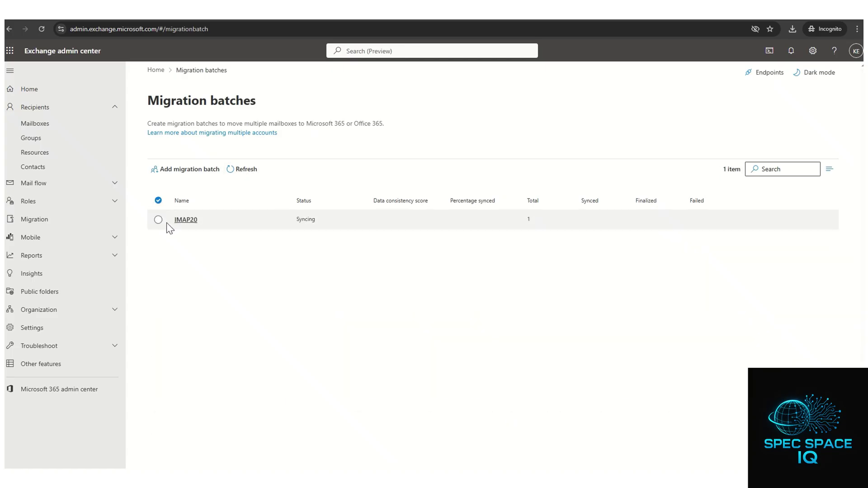
click(189, 222)
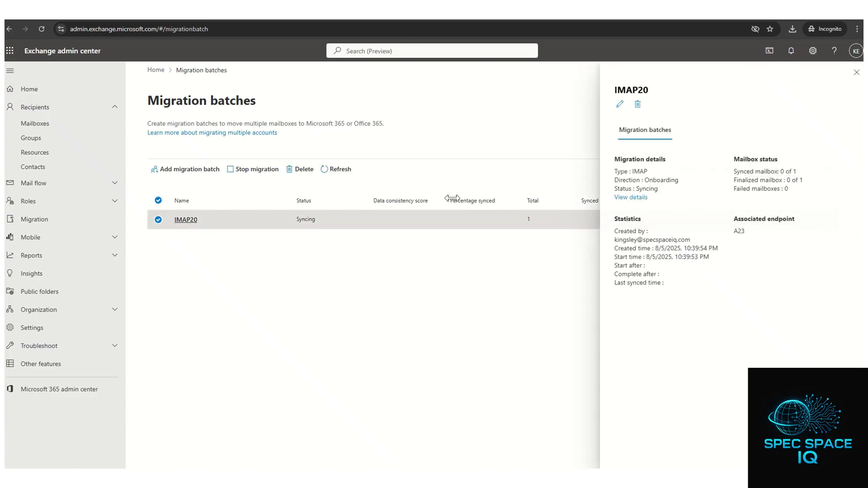
click(627, 199)
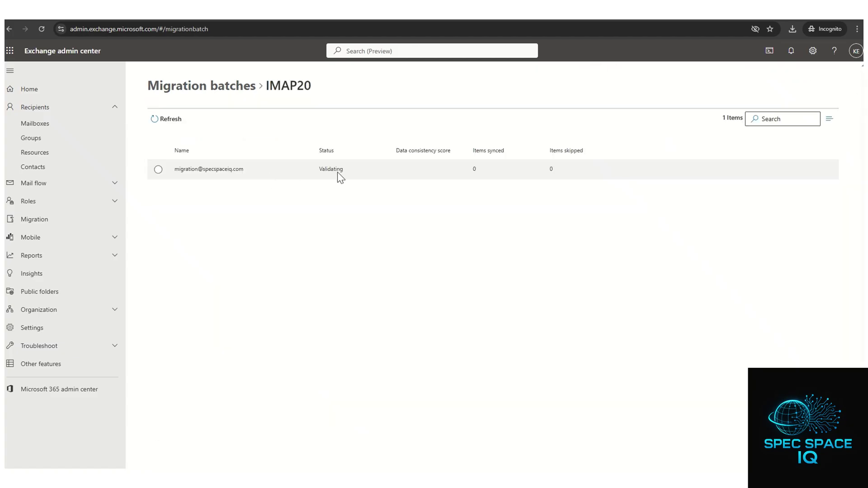
click(308, 169)
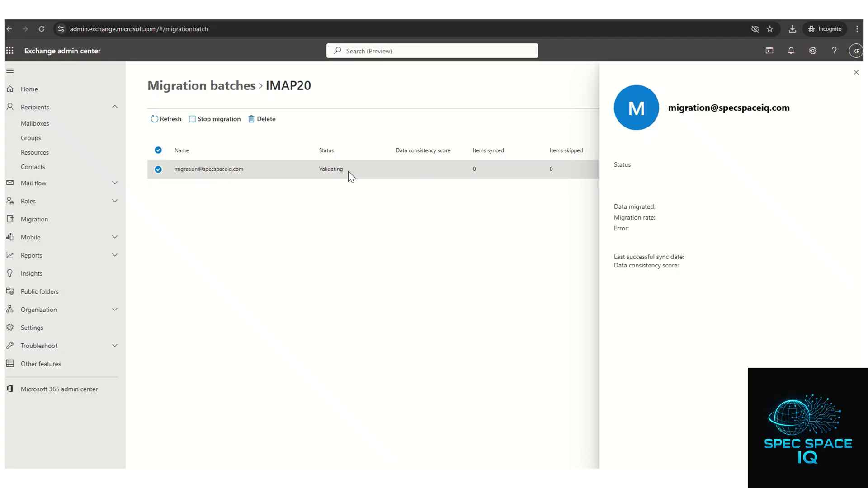
Refresh the IMAP20 batch until the mailbox shows Syncing, then close the mailbox details pane.
click(158, 120)
click(164, 121)
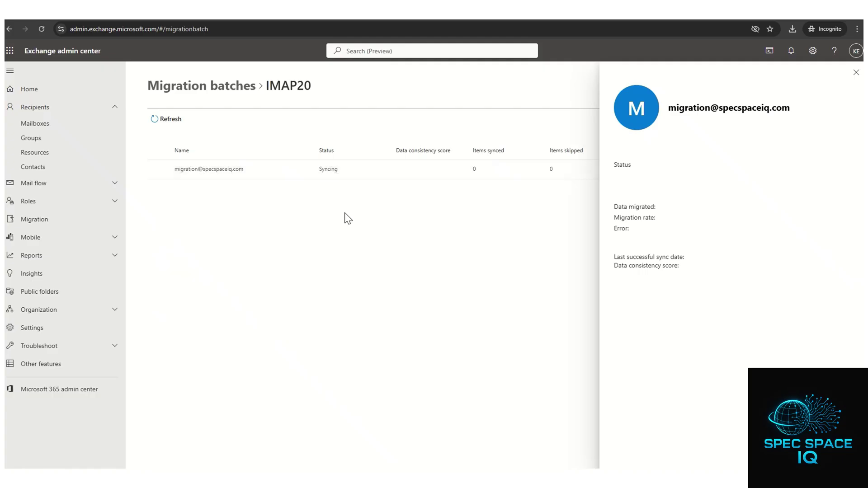
click(856, 72)
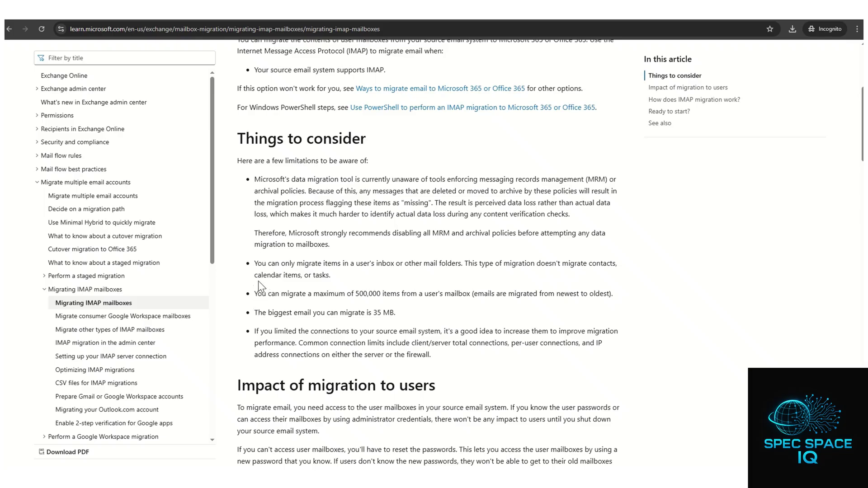
Highlight the mail-folders-only and 500,000-item maximum limitations under Things to consider.
drag(254, 264, 568, 277)
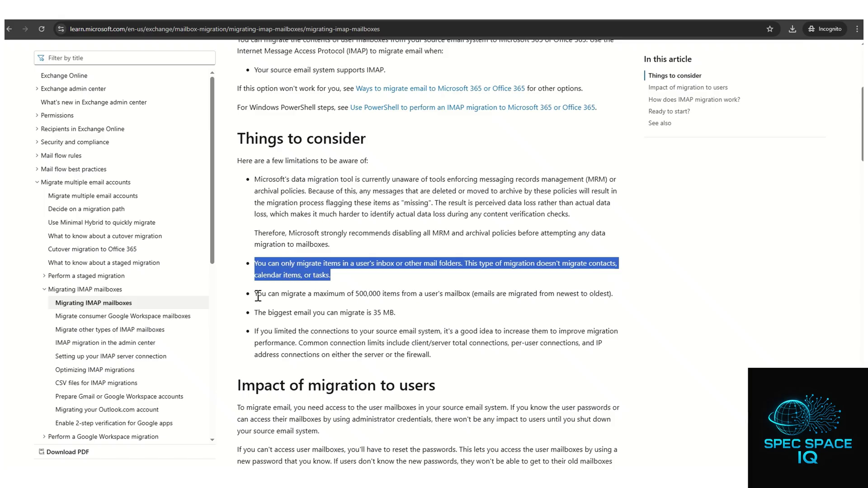
drag(256, 293, 471, 294)
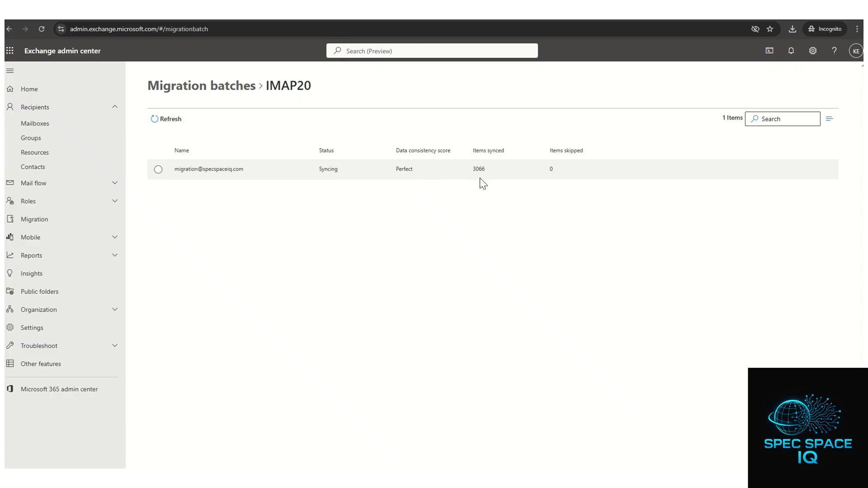
Refresh IMAP20 and open the mailbox details showing 3066 items synced with Perfect consistency.
click(168, 122)
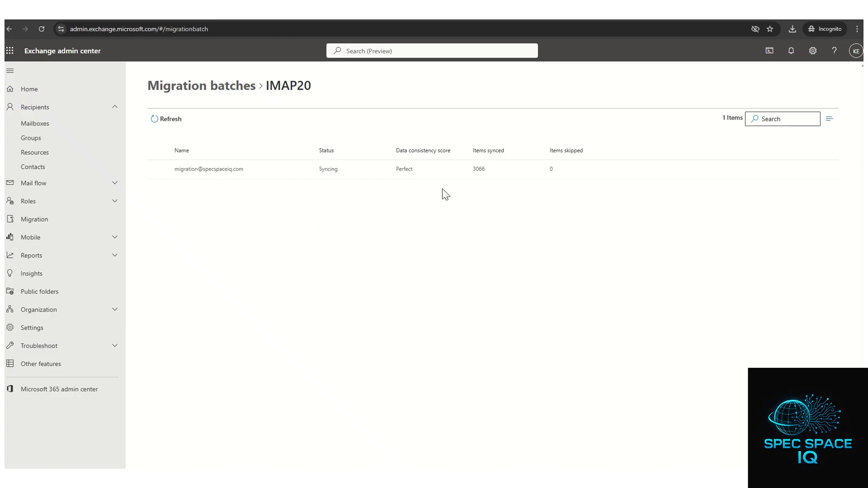
click(413, 175)
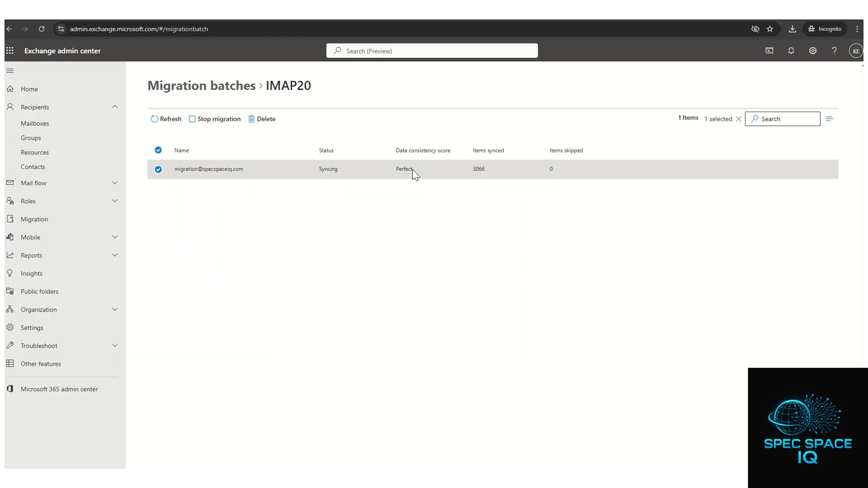
click(394, 169)
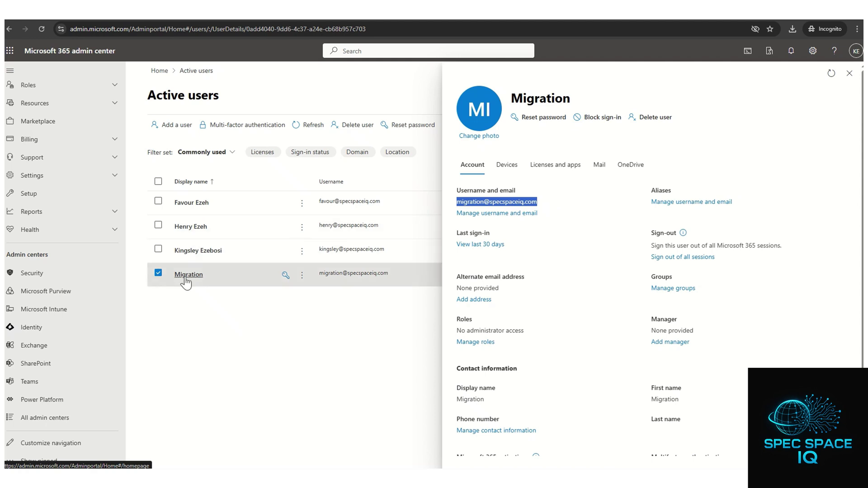
Check the Migration user's mailbox storage of 696.8MB of 100GB, then return to batch IMAP20.
click(597, 165)
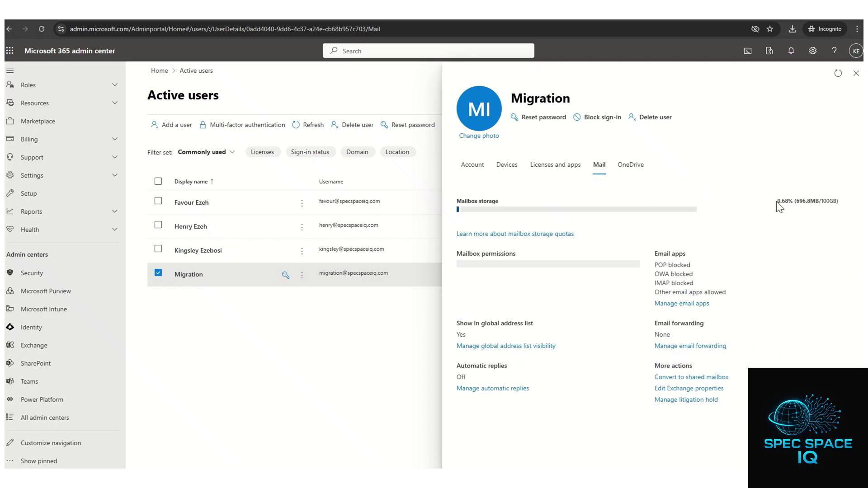
drag(777, 202, 788, 201)
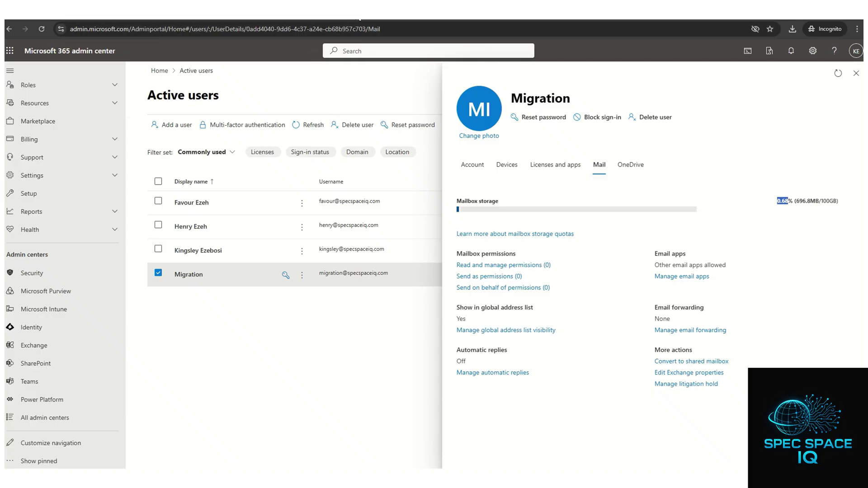
click(234, 20)
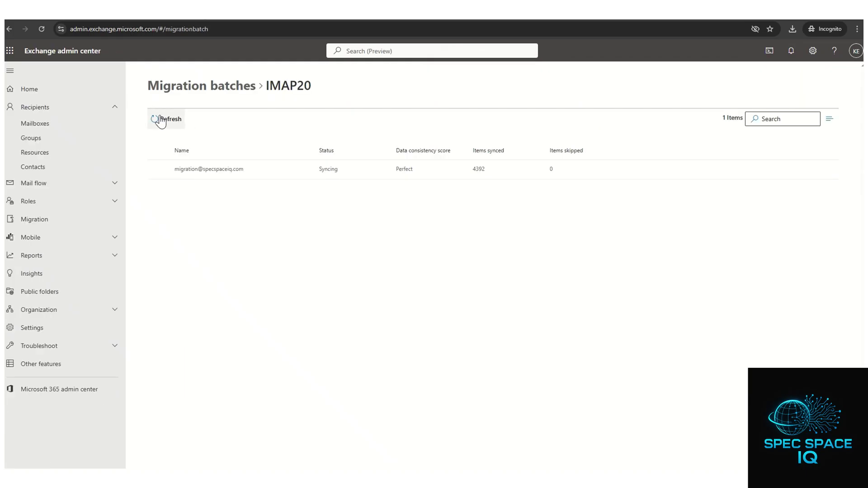
click(159, 168)
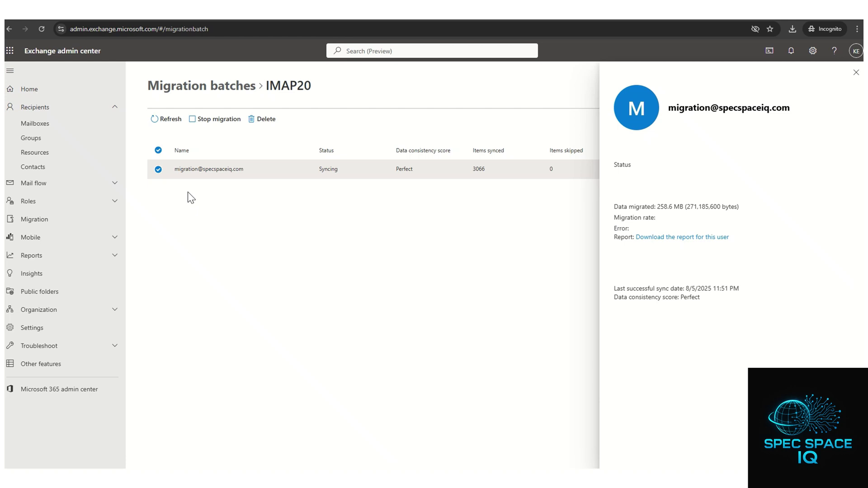
click(527, 164)
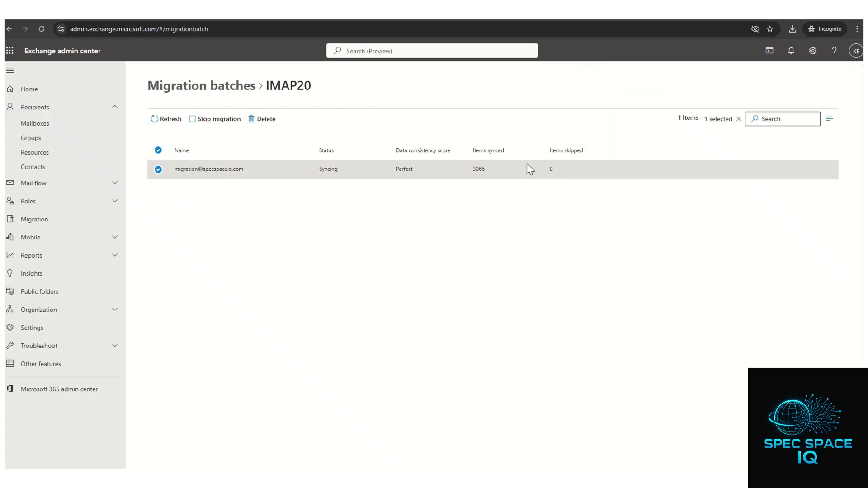